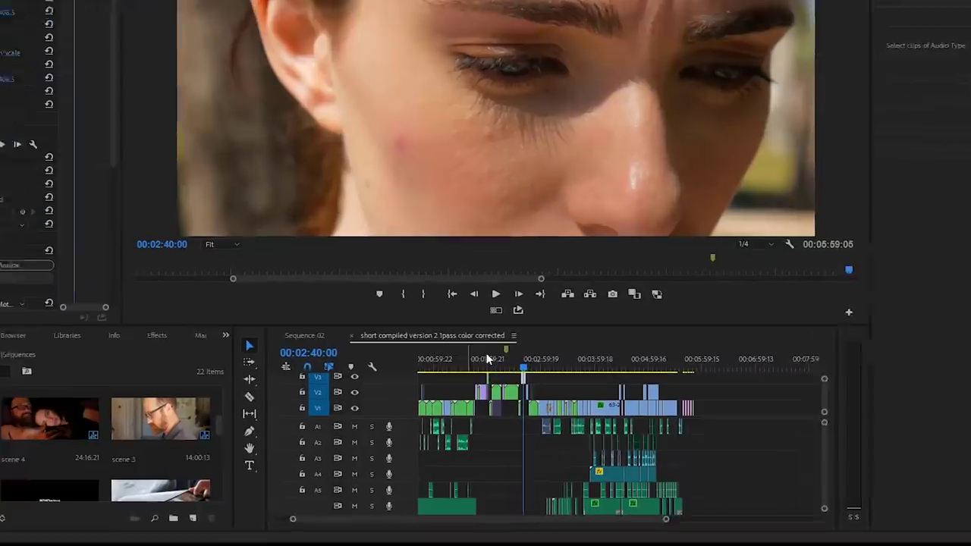
Activate the 'short compiled version 2 1pass color corrected' sequence timeline and scroll through its tracks
left_click(569, 340)
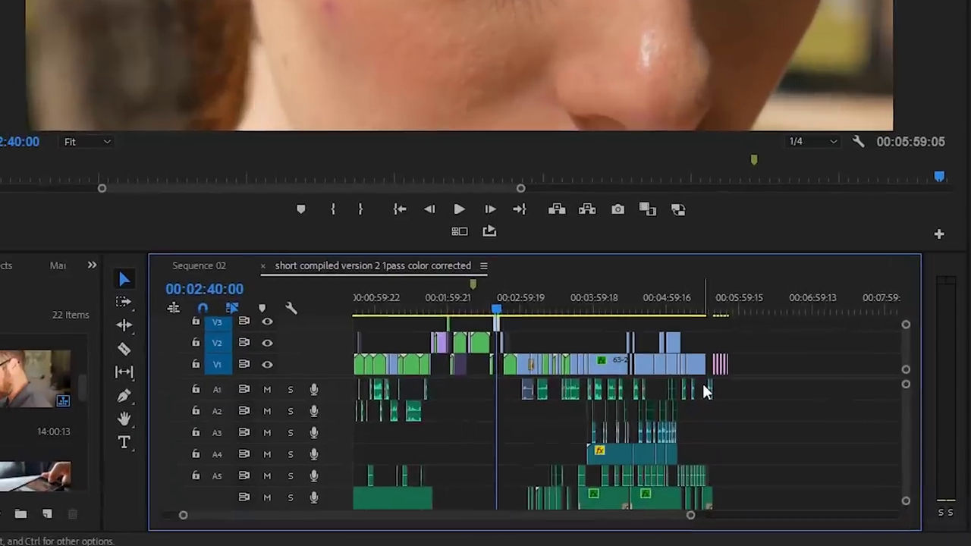
scroll(686, 419, "down", 10)
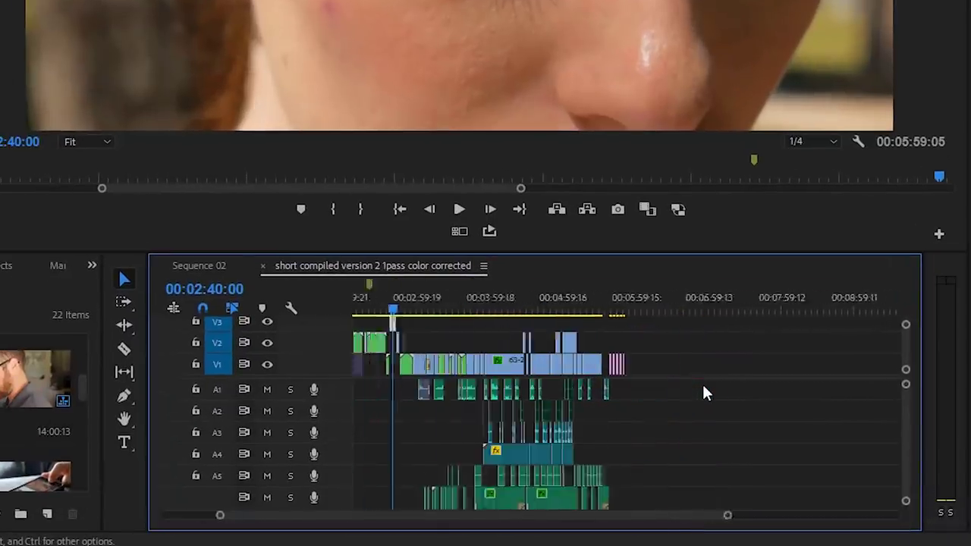
scroll(704, 392, "up", 10)
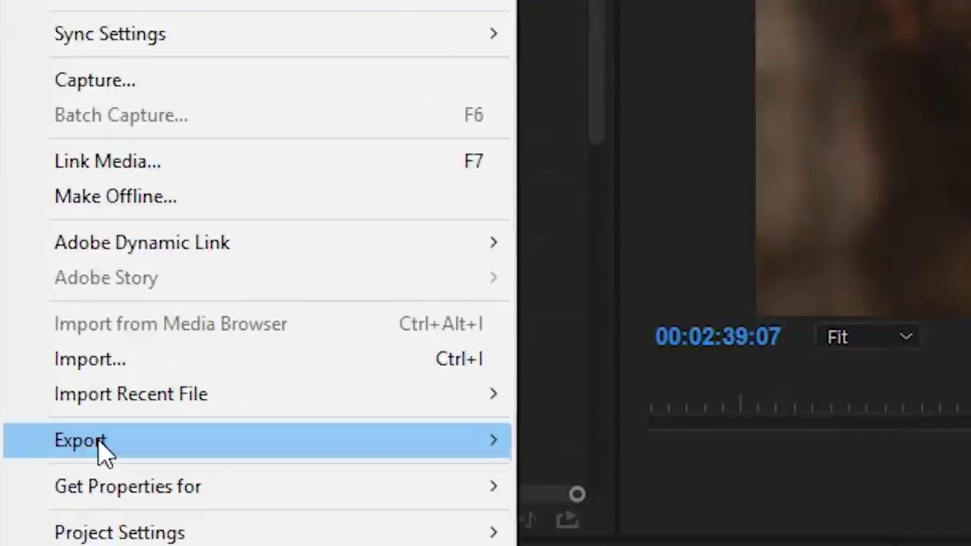
Open the Export Settings dialog for the sequence with Source Range set to Entire Sequence
mouse_move(97, 440)
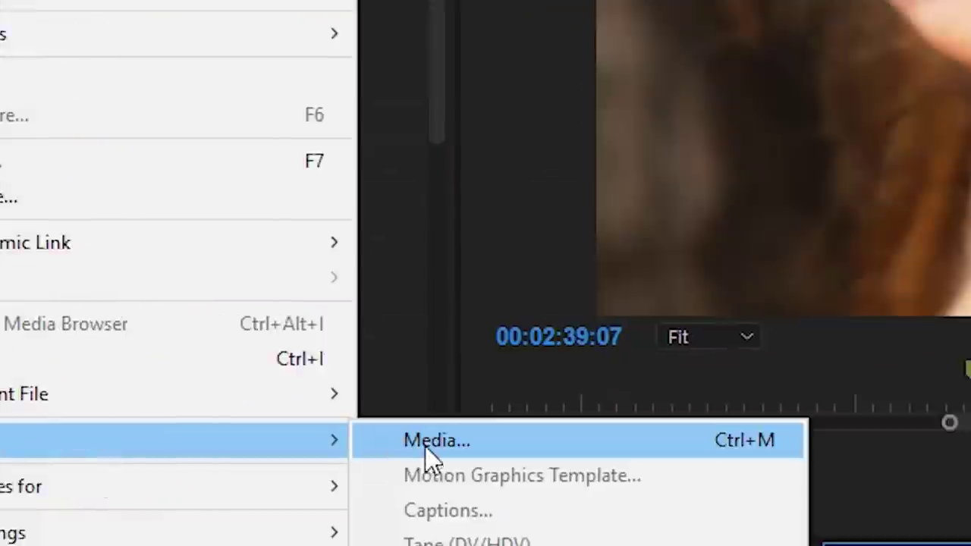
left_click(425, 441)
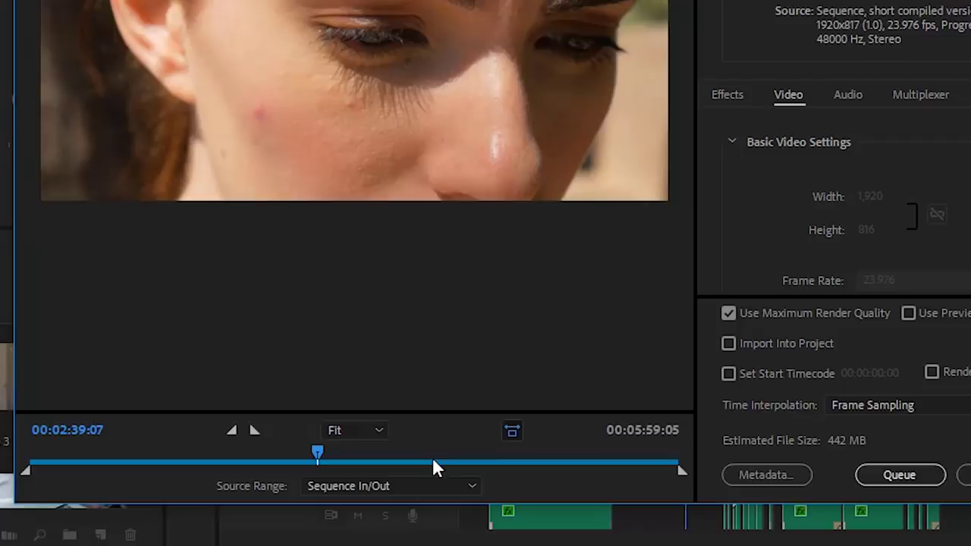
left_click(471, 489)
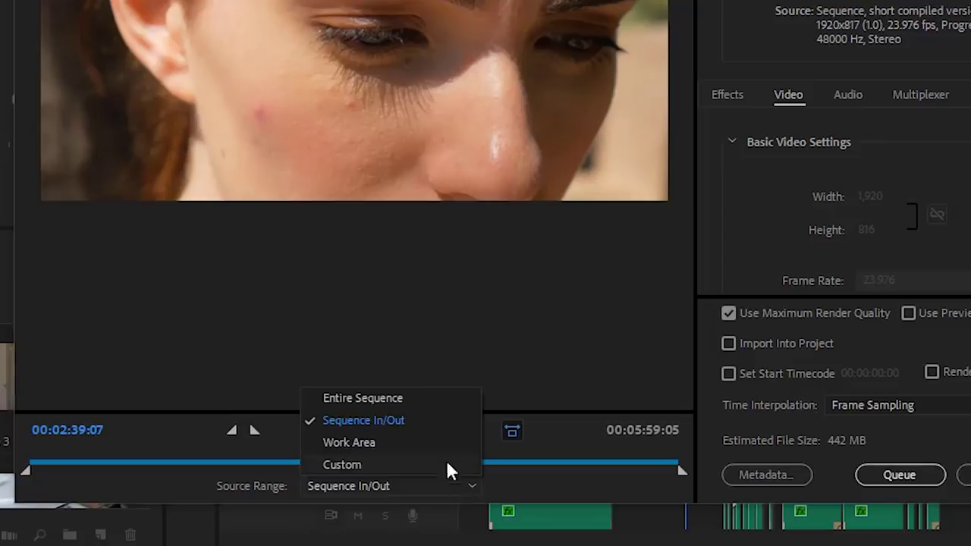
left_click(427, 400)
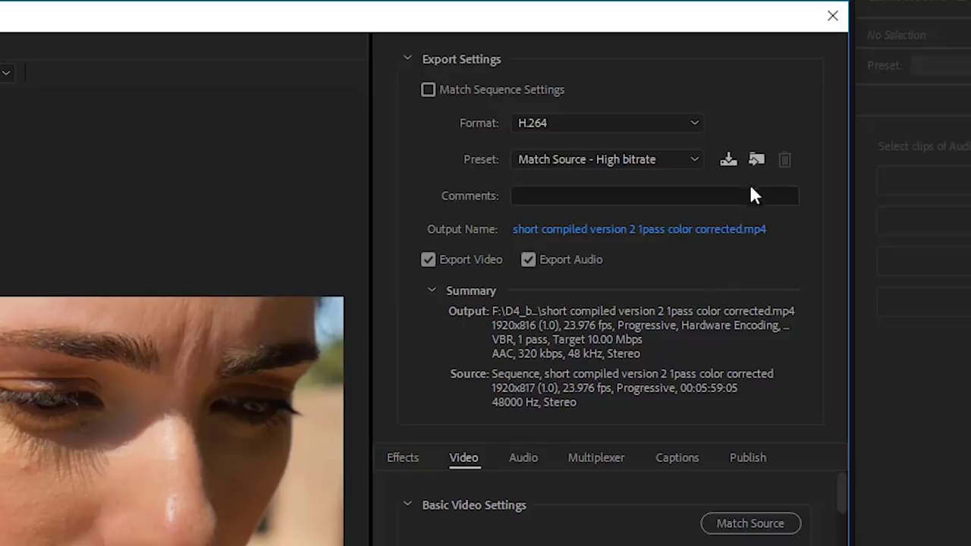
Keep H.264 as the format and choose the YouTube 1080p HD preset
left_click(694, 123)
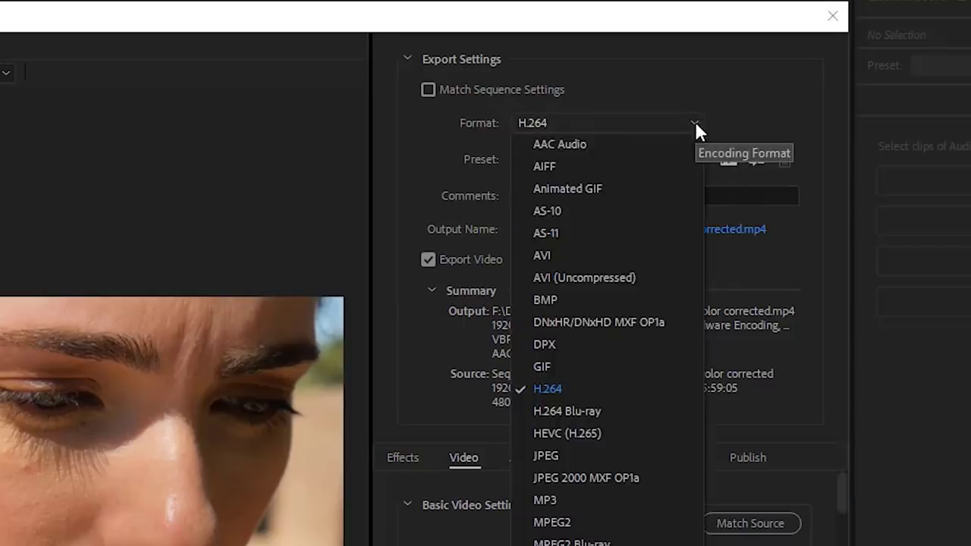
left_click(587, 390)
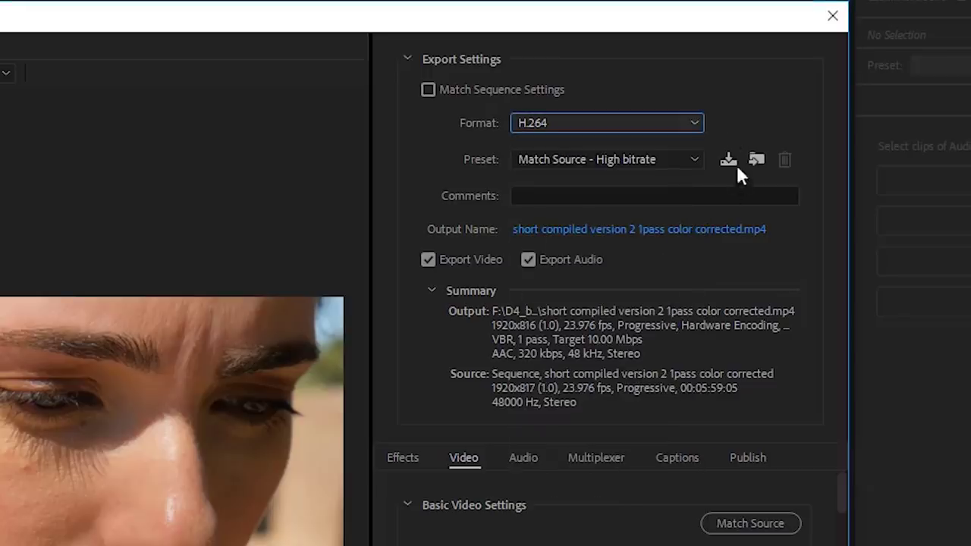
left_click(696, 160)
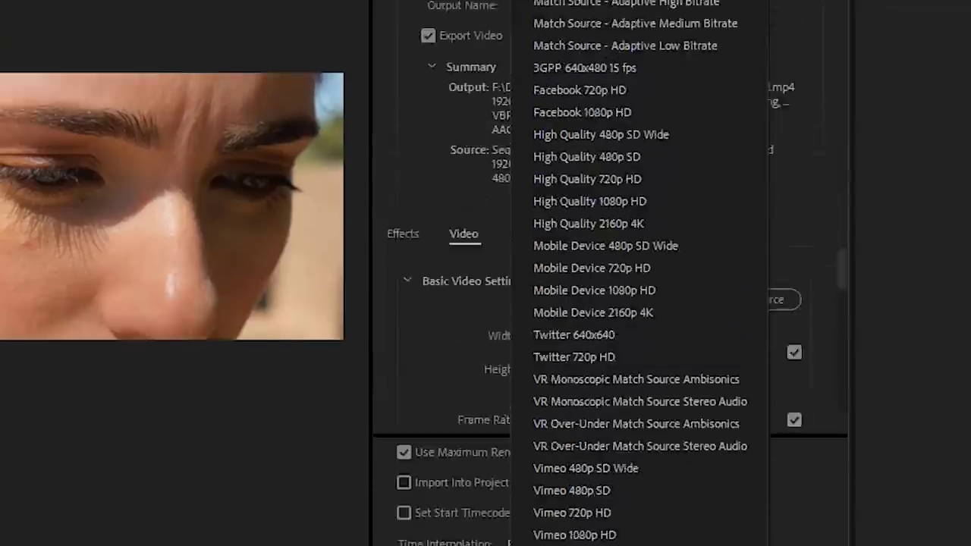
left_click(657, 506)
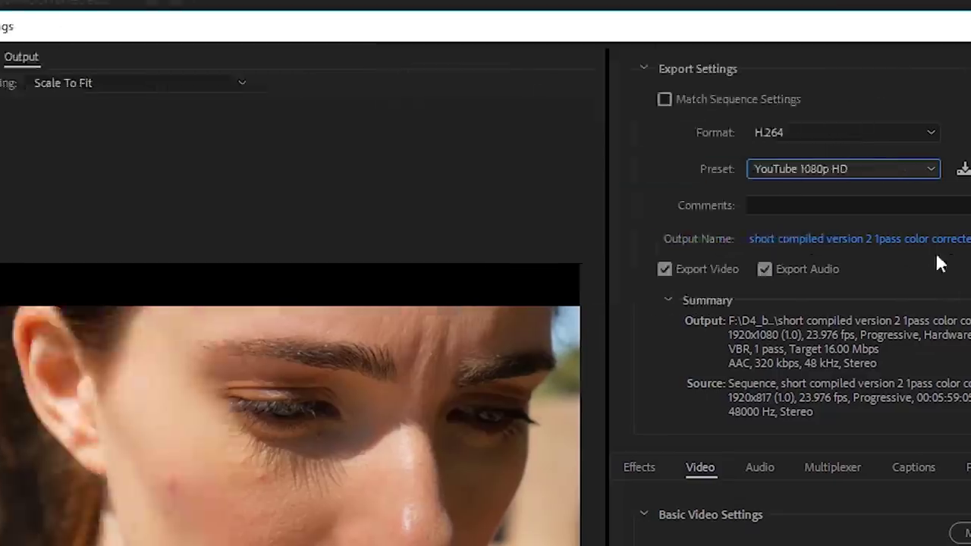
Name the output file 'Not cool'
left_click(709, 238)
type("Not cool")
key("Return")
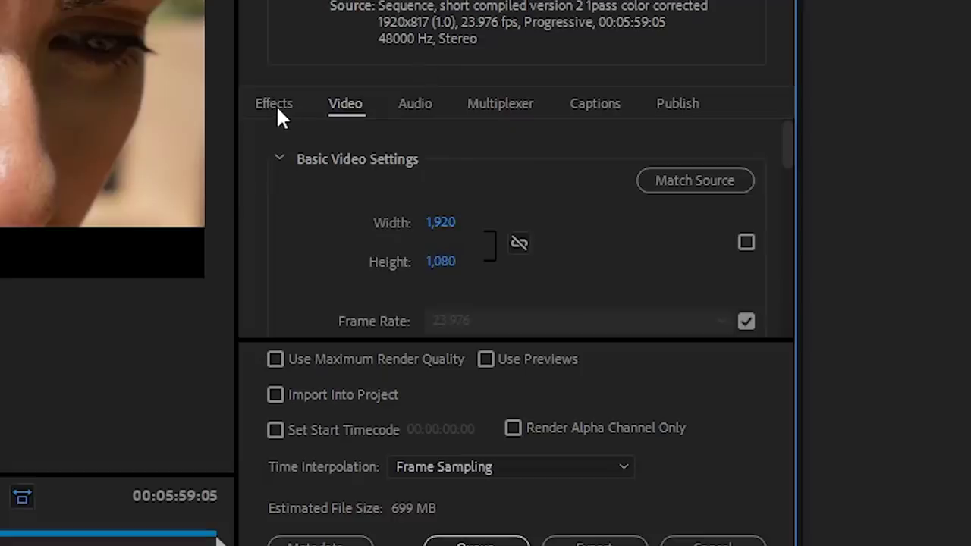
Review the Effects, Video, Multiplexer and Publish export tabs, ending back on Video
left_click(277, 109)
left_click(345, 103)
left_click(531, 104)
left_click(668, 107)
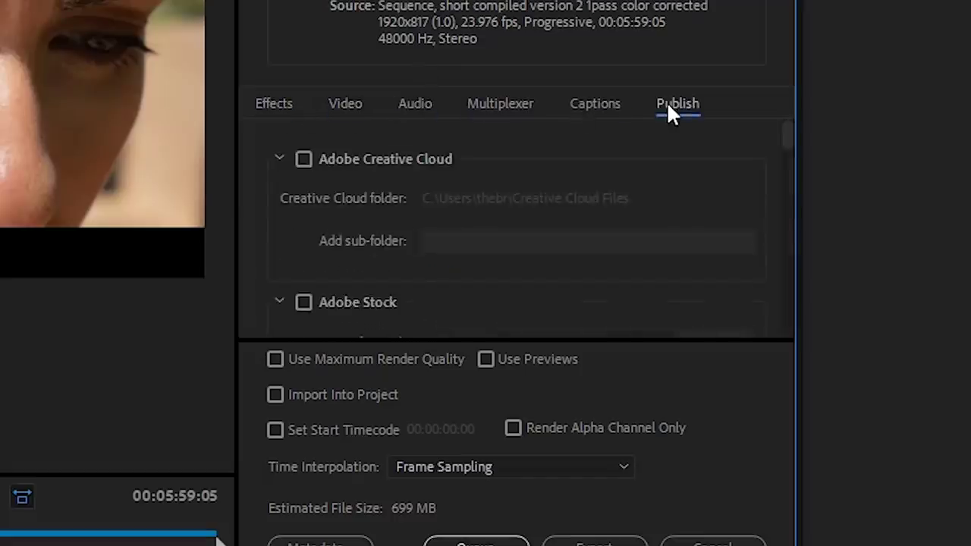
left_click(340, 106)
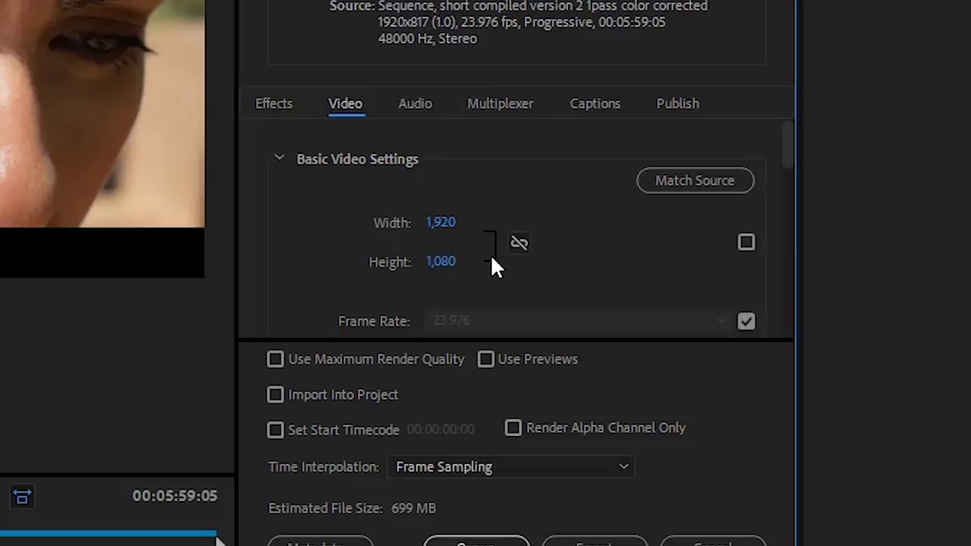
Change the output height from 1080 to 816, giving 1920x816
left_click(441, 262)
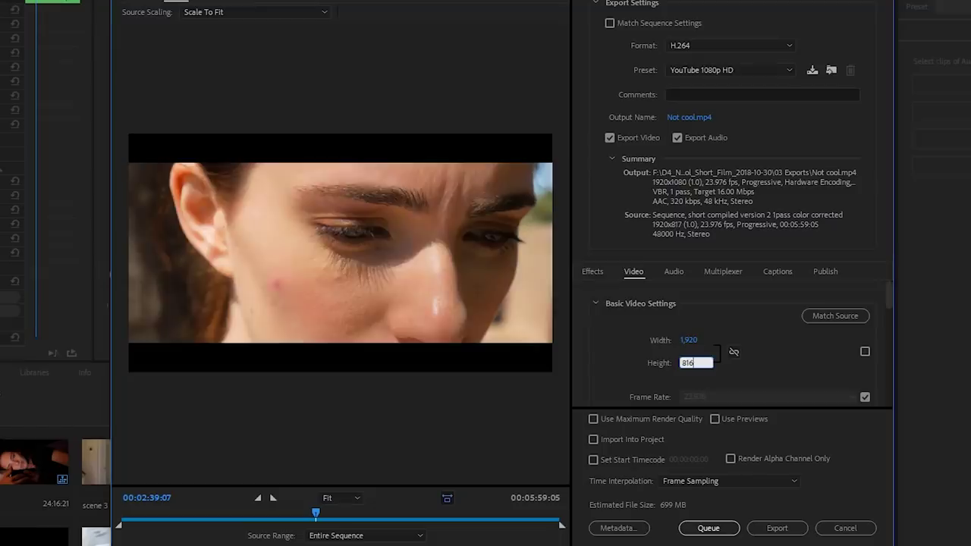
key("Return")
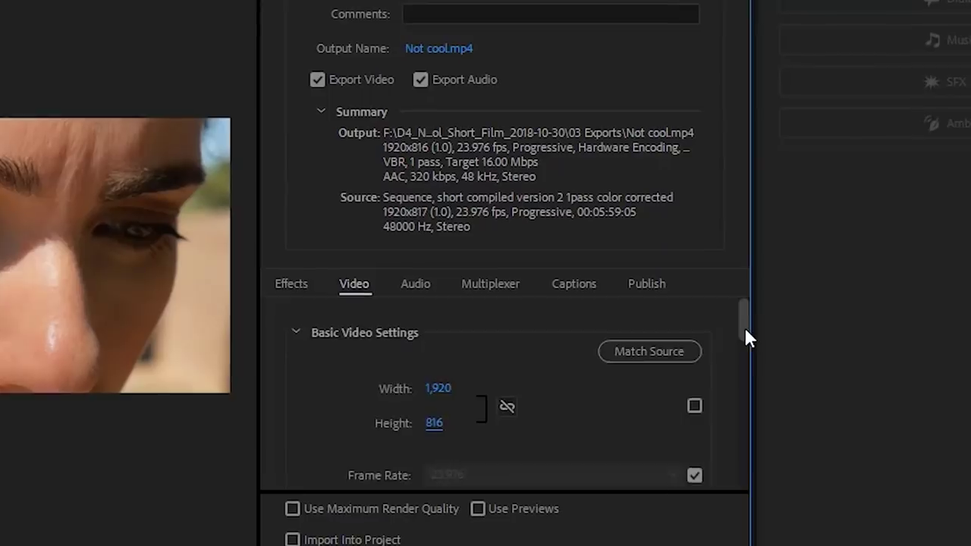
left_click_drag(746, 335, 746, 364)
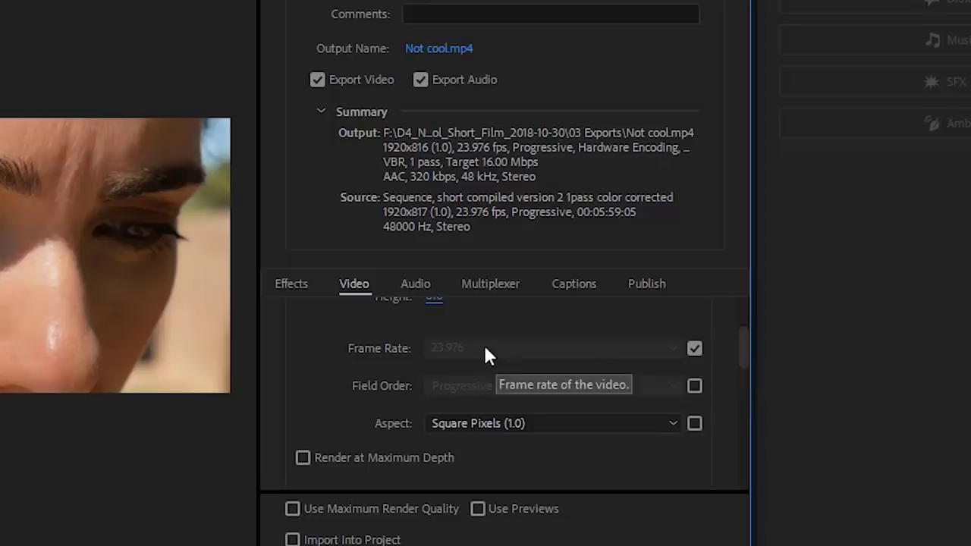
scroll(735, 347, "down", 1)
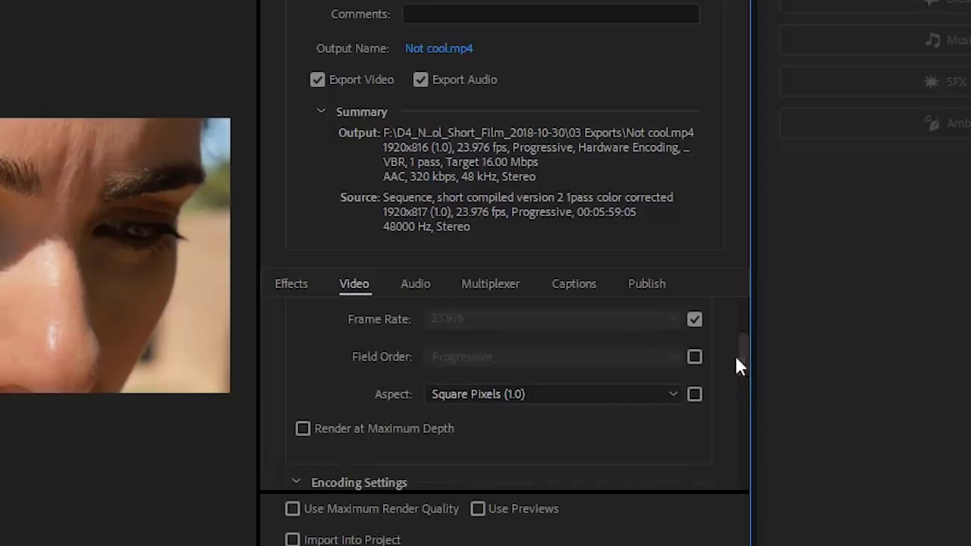
Keep Square Pixels, enable Render at Maximum Depth and keep the High H.264 profile
left_click(671, 393)
left_click(617, 415)
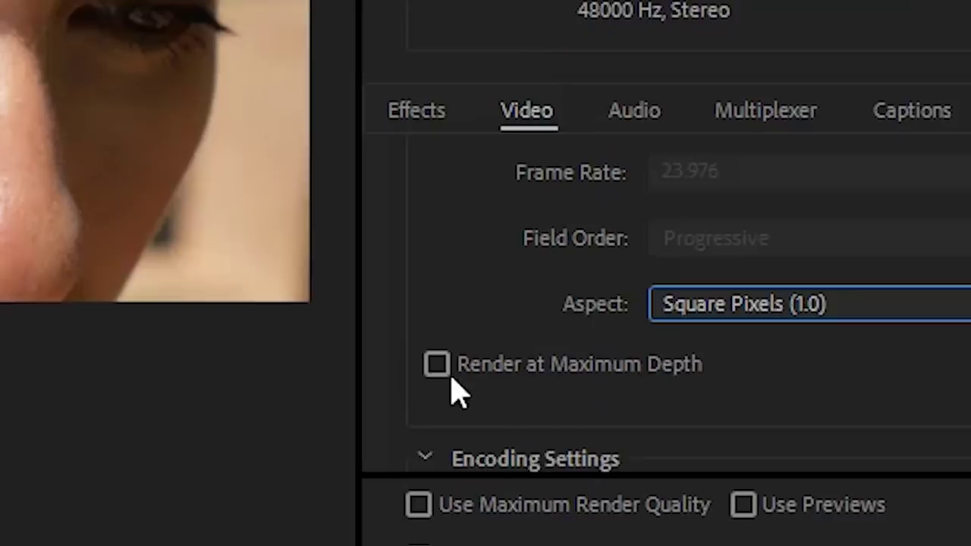
left_click(303, 428)
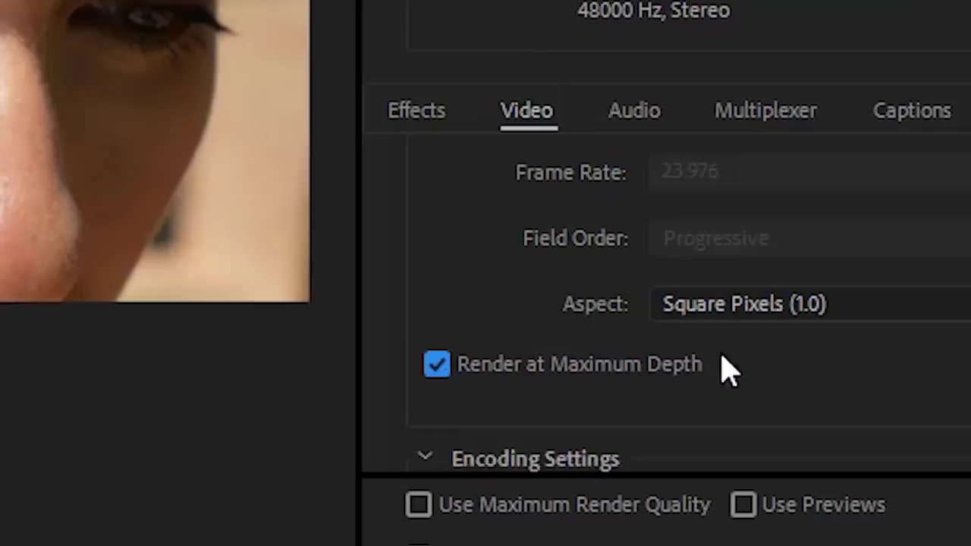
scroll(779, 168, "down", 5)
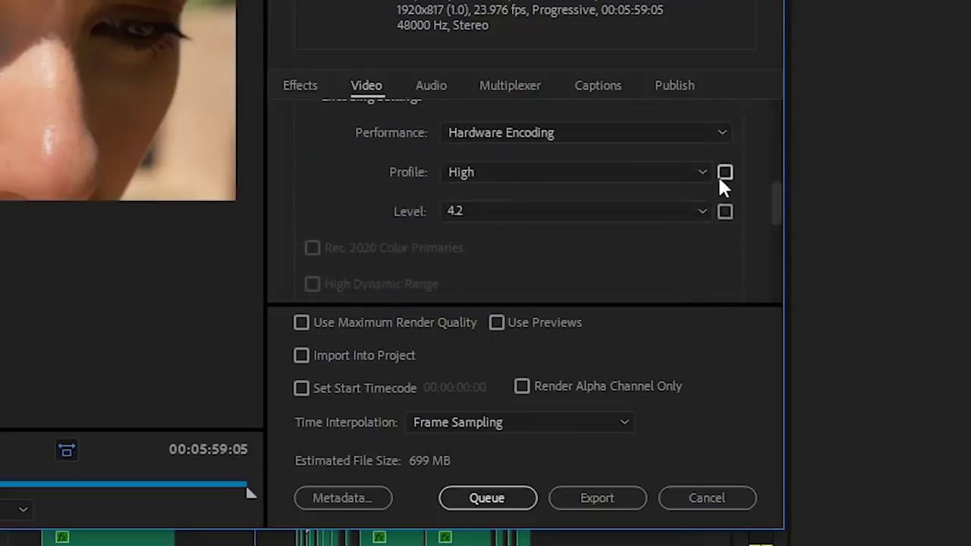
left_click(705, 173)
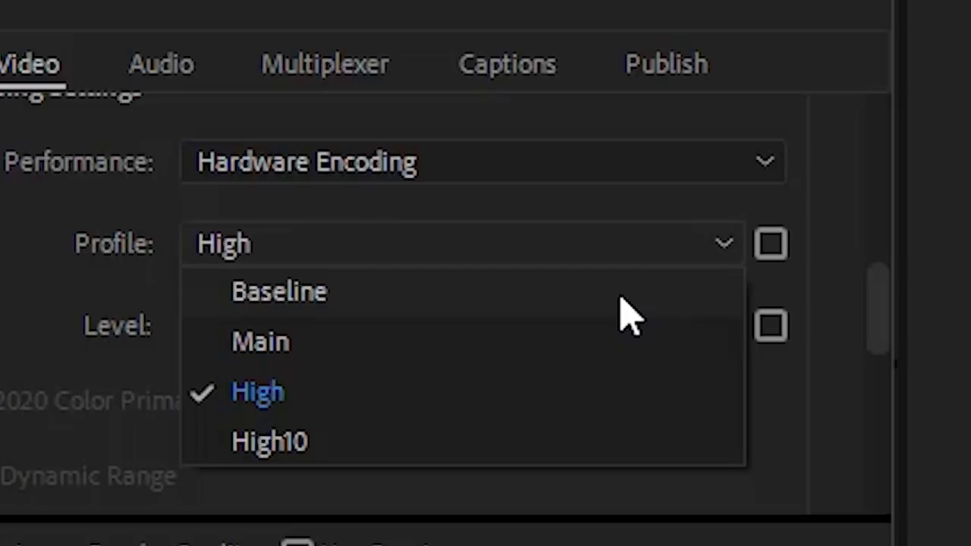
left_click(691, 379)
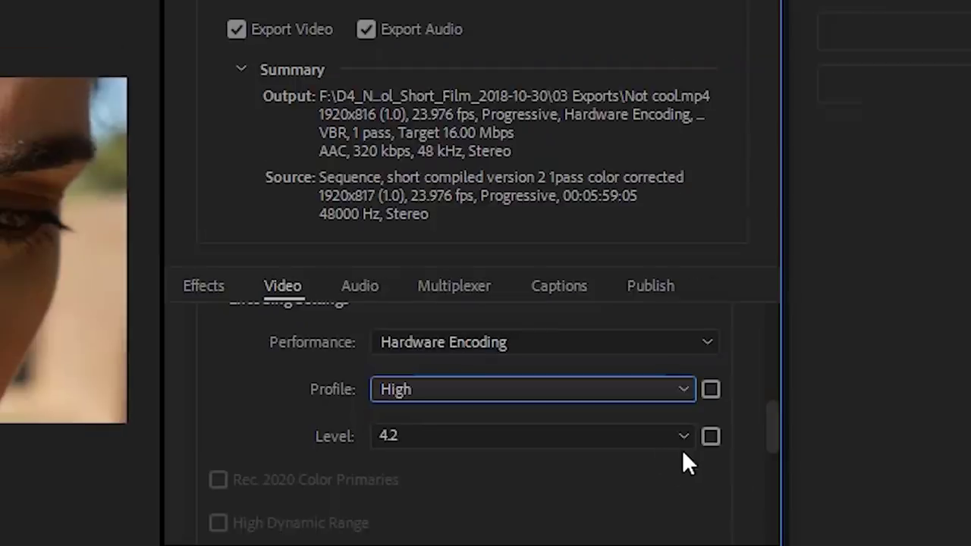
left_click(607, 327)
Keep level 4.2 and switch bitrate encoding to VBR, 2 pass
left_click(622, 442)
scroll(770, 501, "down", 5)
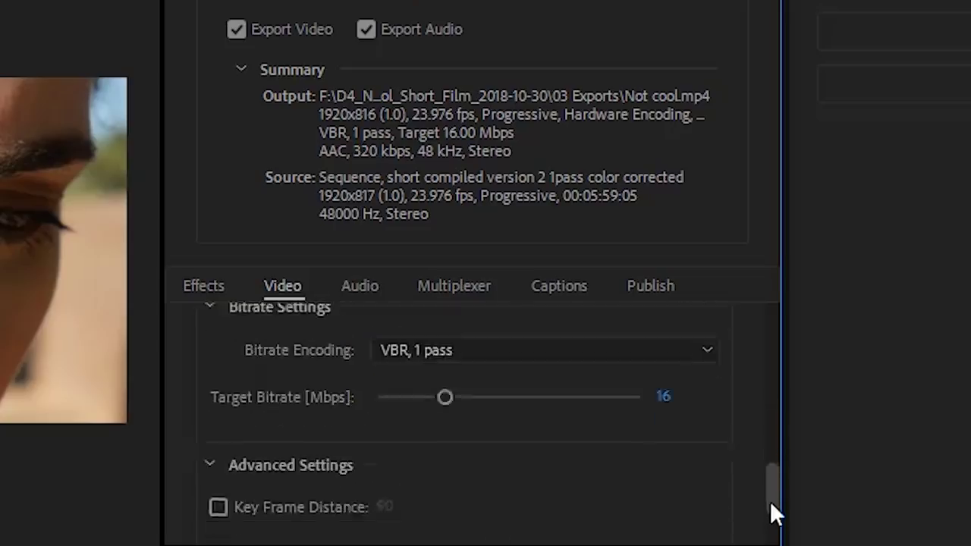
scroll(770, 501, "up", 1)
left_click(711, 378)
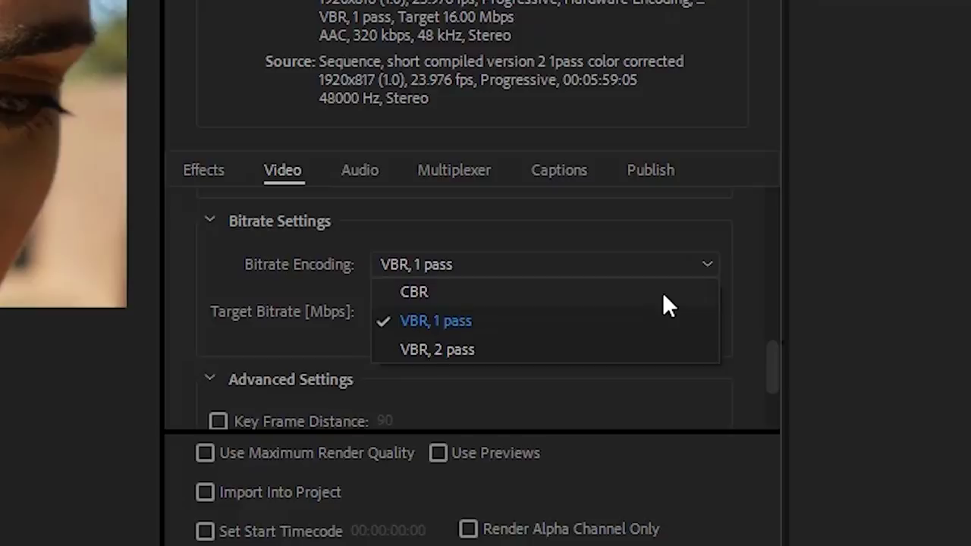
left_click(669, 349)
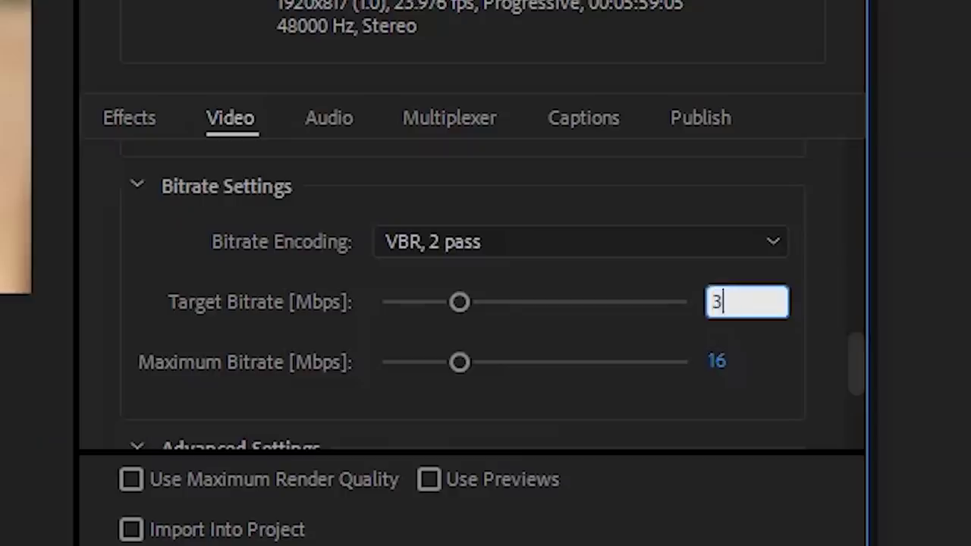
Set target bitrate to 30 Mbps and maximum to 50 Mbps, then try a 60 Mbps target
type("0")
key("Return")
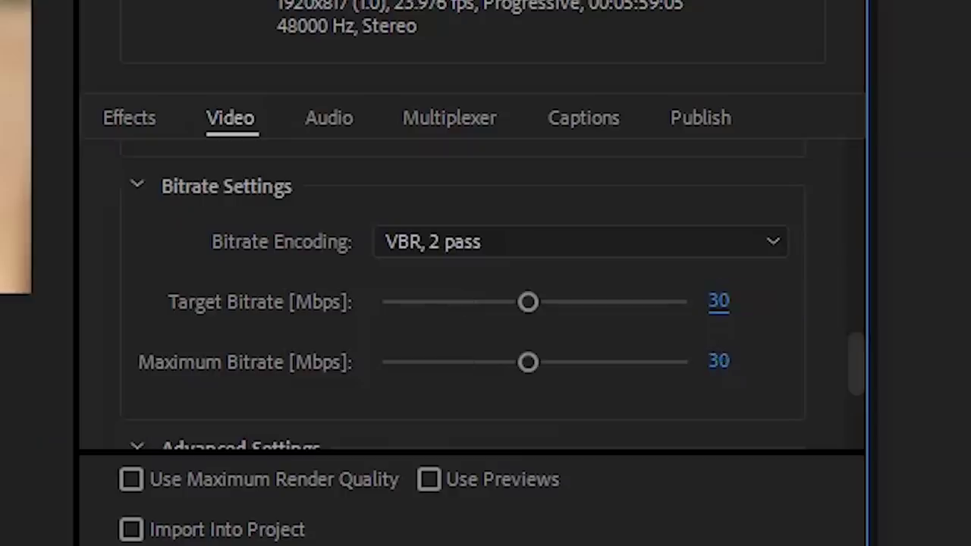
left_click(724, 358)
type("50")
key("Return")
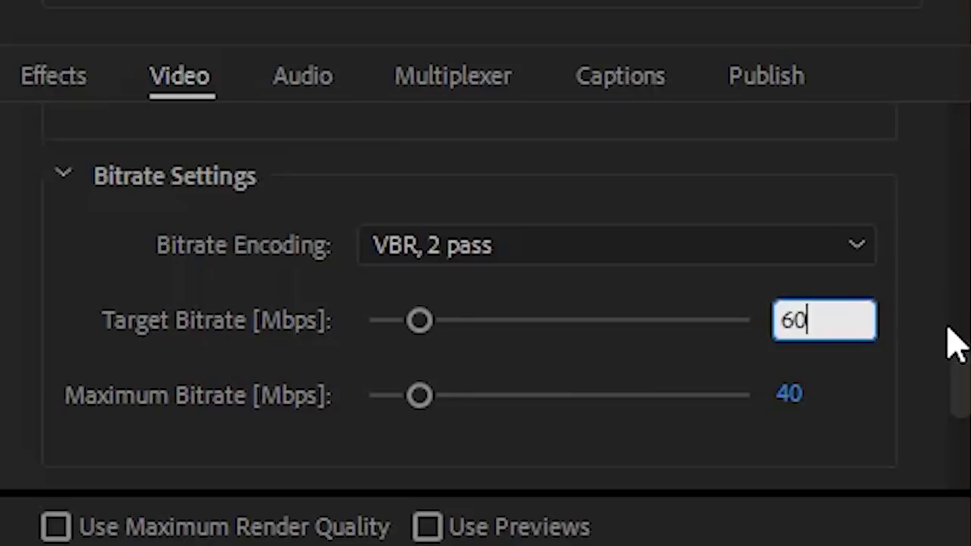
type("60")
key("Return")
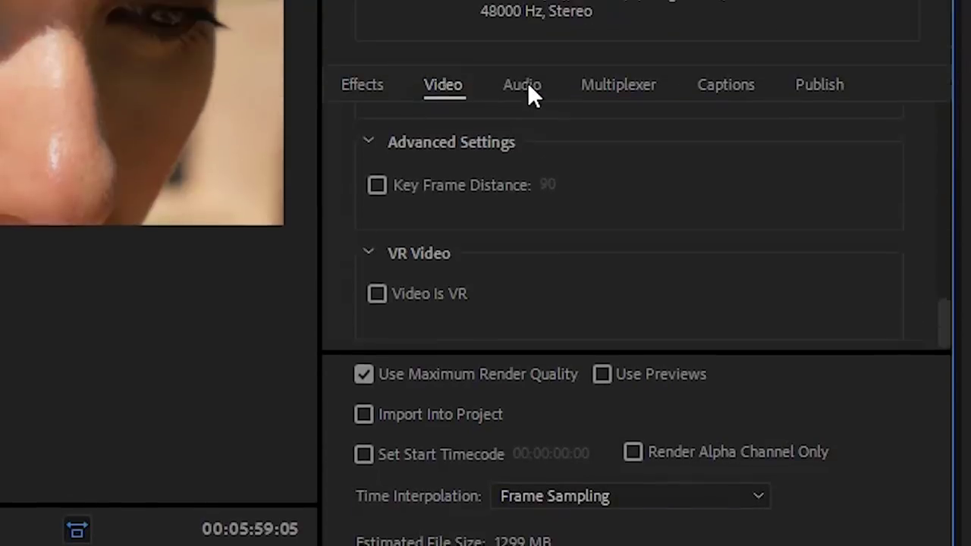
In the Audio tab, keep the AAC codec, High quality and a 320 kbps bitrate
left_click(528, 84)
left_click_drag(945, 148, 793, 215)
left_click(876, 183)
left_click(827, 214)
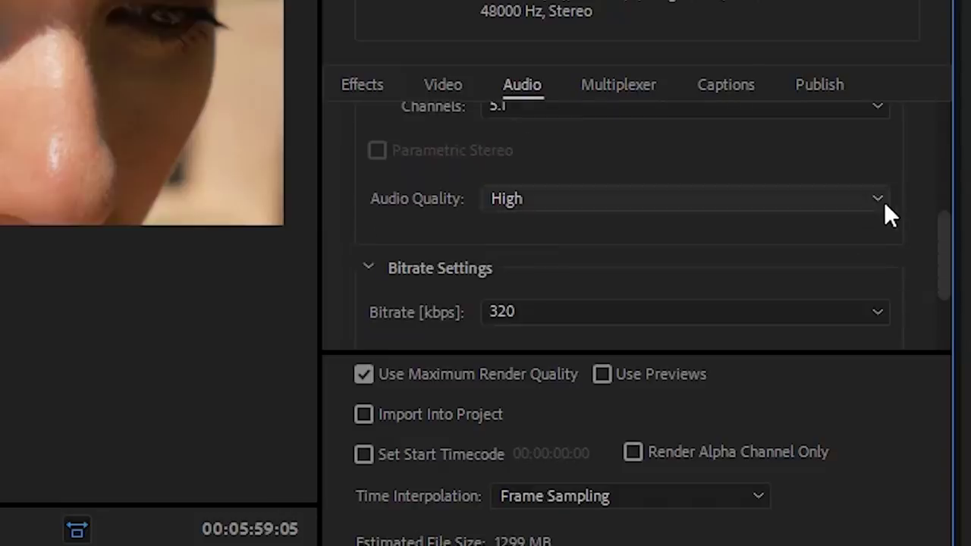
left_click(879, 199)
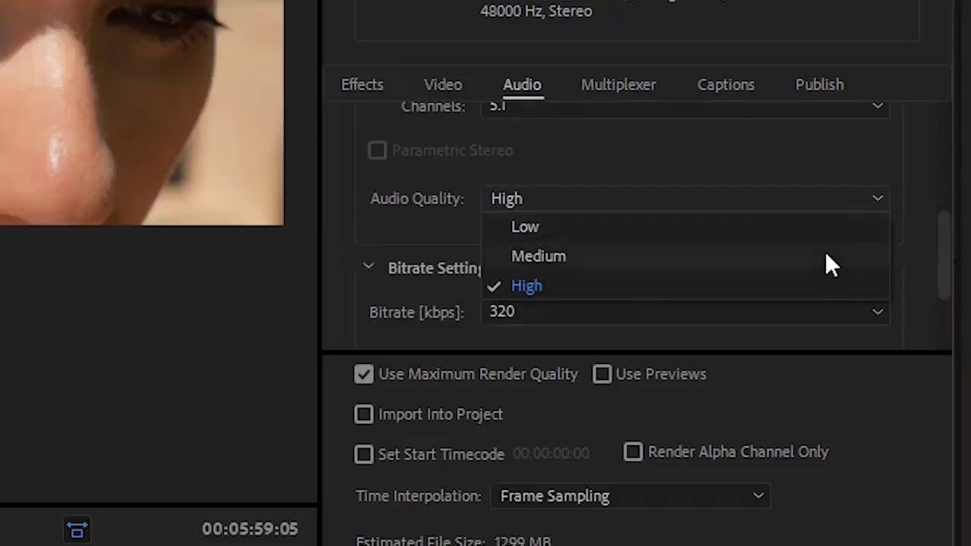
left_click(831, 288)
scroll(900, 271, "down", 2)
left_click(834, 218)
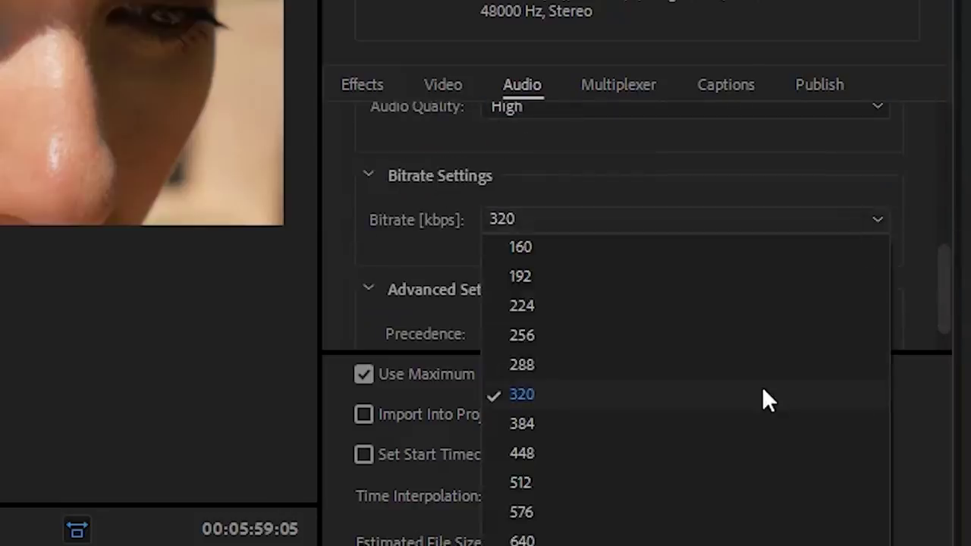
left_click(763, 394)
scroll(821, 282, "down", 1)
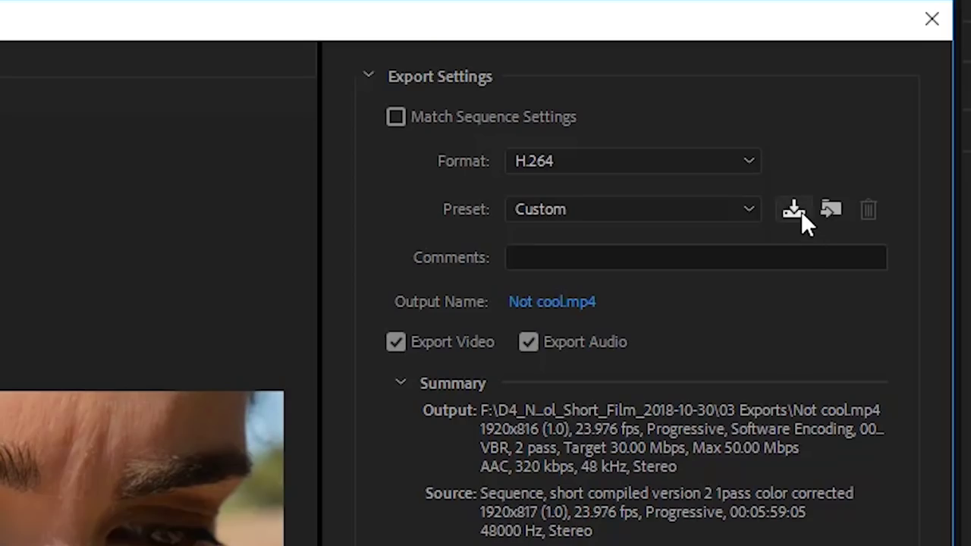
Save a new export preset and name it '1080x816 vbr2'
left_click(799, 209)
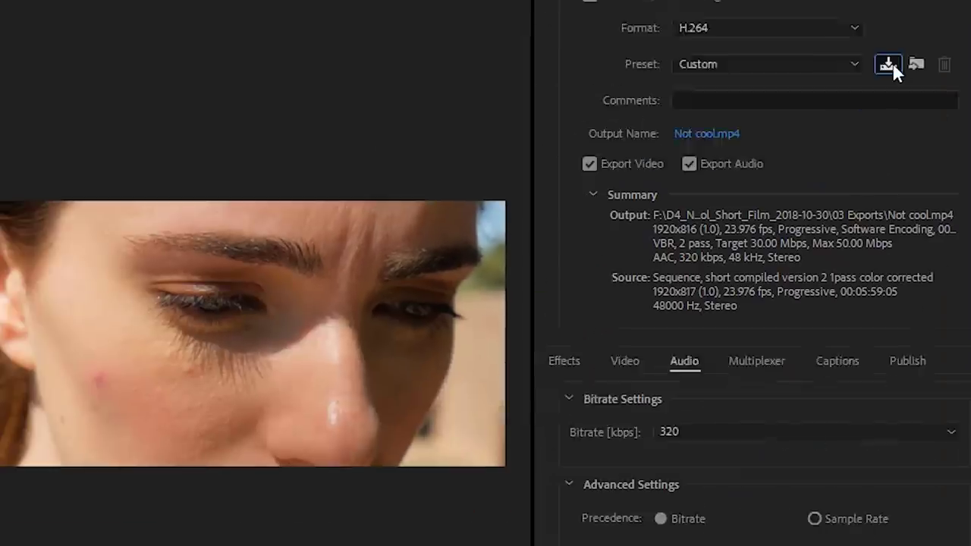
type("1080x816 vbr2")
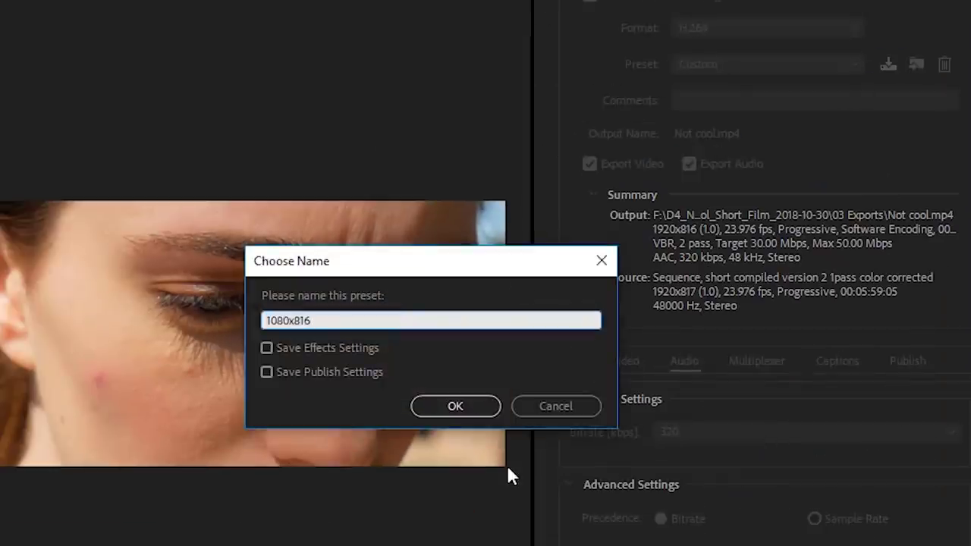
left_click(470, 409)
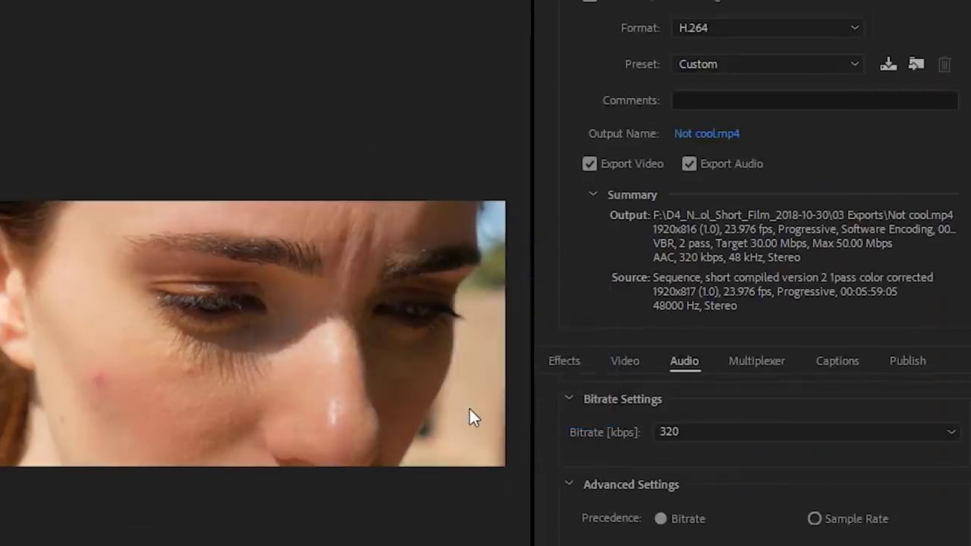